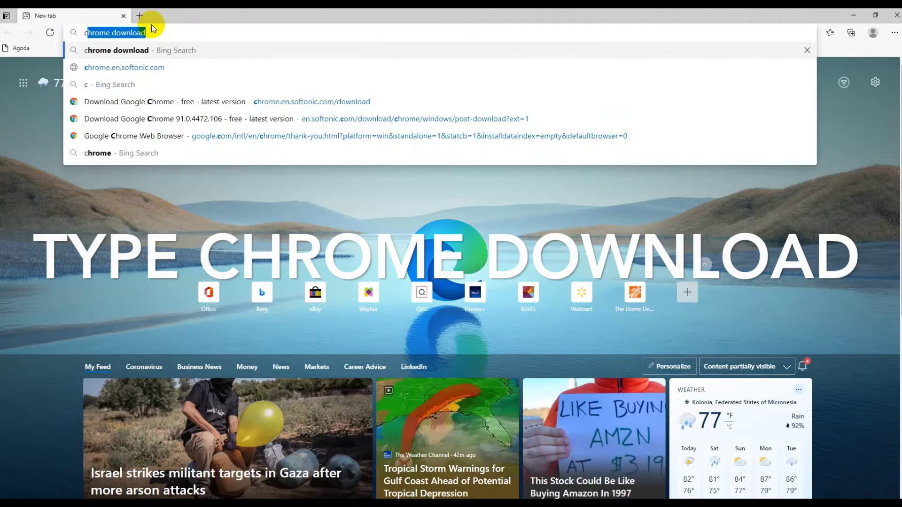
Step: Search Bing for 'chrome download' and scroll the results to the Softonic listing
{"action": "key", "text": "Return"}
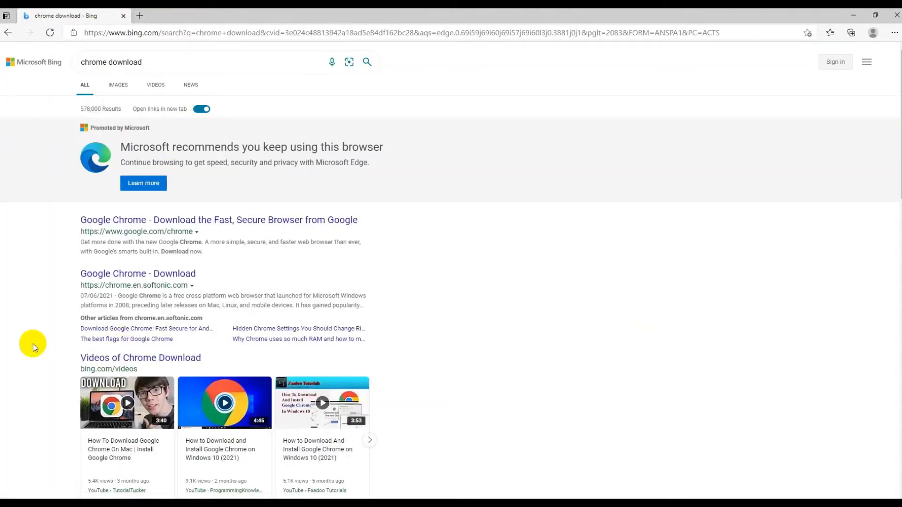
{"action": "scroll", "coordinate": [280, 208], "scroll_direction": "down", "scroll_amount": 2}
{"action": "scroll", "coordinate": [279, 208], "scroll_direction": "down", "scroll_amount": 6}
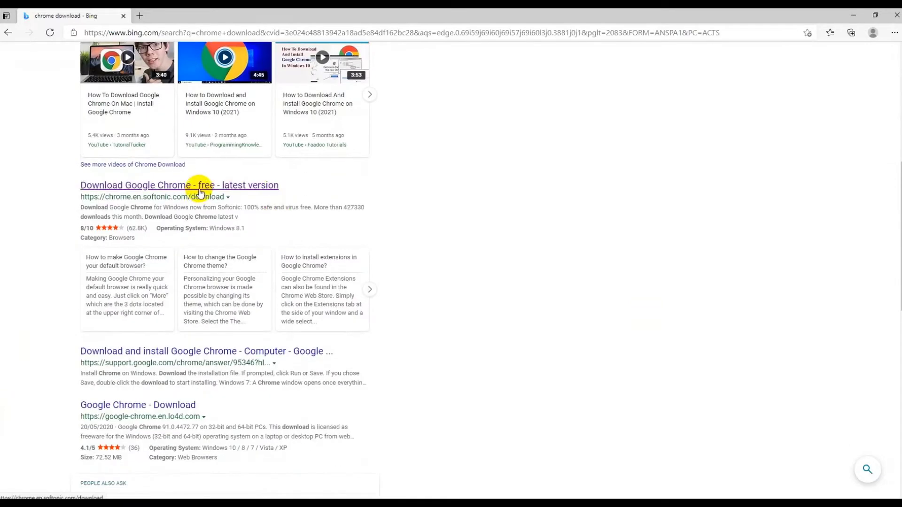
Step: Download the Chrome installer through Softonic's Free Download link and Google's Download Chrome button
{"action": "left_click", "coordinate": [193, 187]}
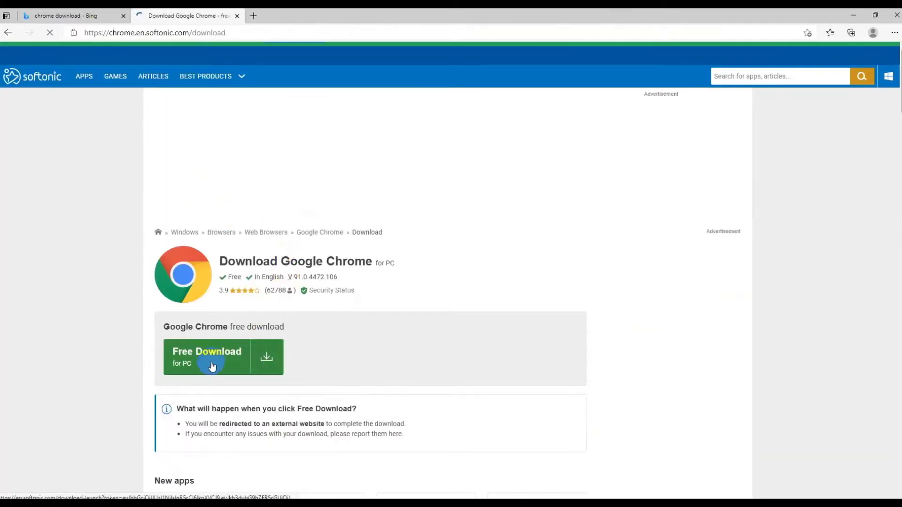
{"action": "left_click", "coordinate": [263, 352]}
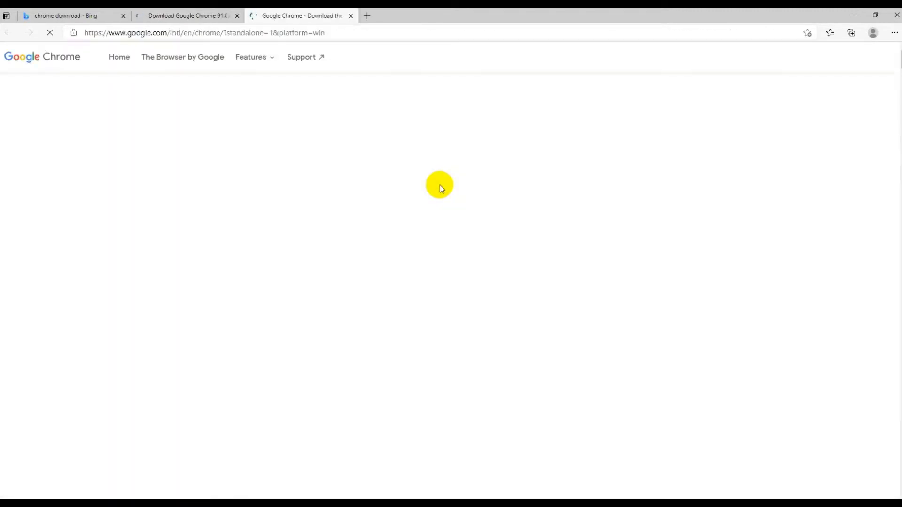
{"action": "left_click", "coordinate": [872, 86]}
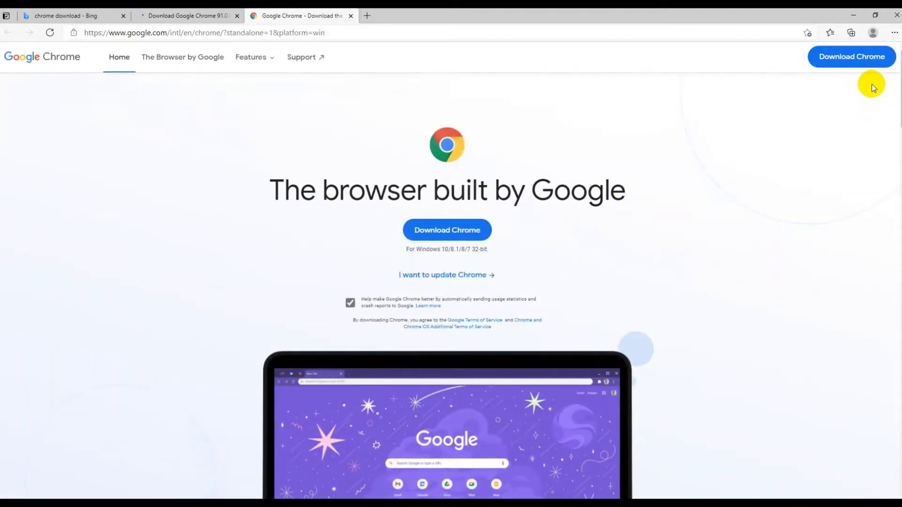
{"action": "left_click", "coordinate": [436, 230]}
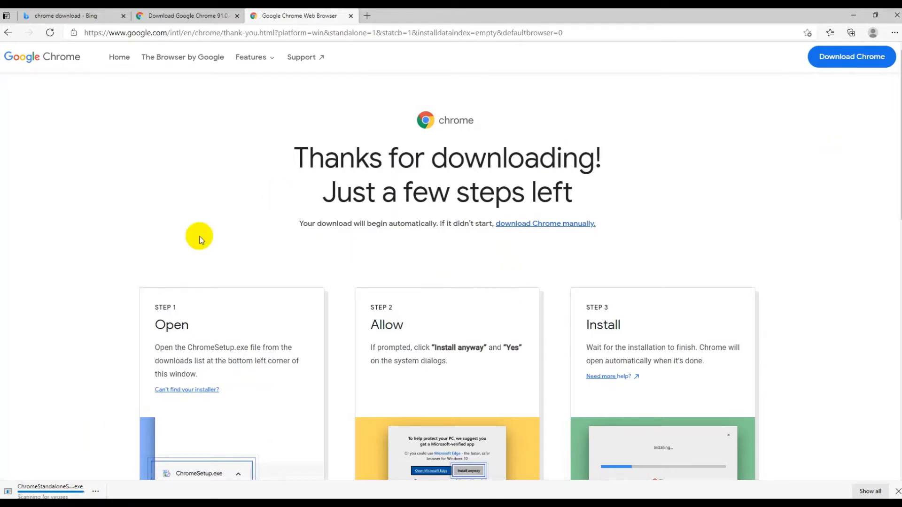
Step: Run the downloaded ChromeSetup installer from Edge's download bar
{"action": "left_click", "coordinate": [27, 493]}
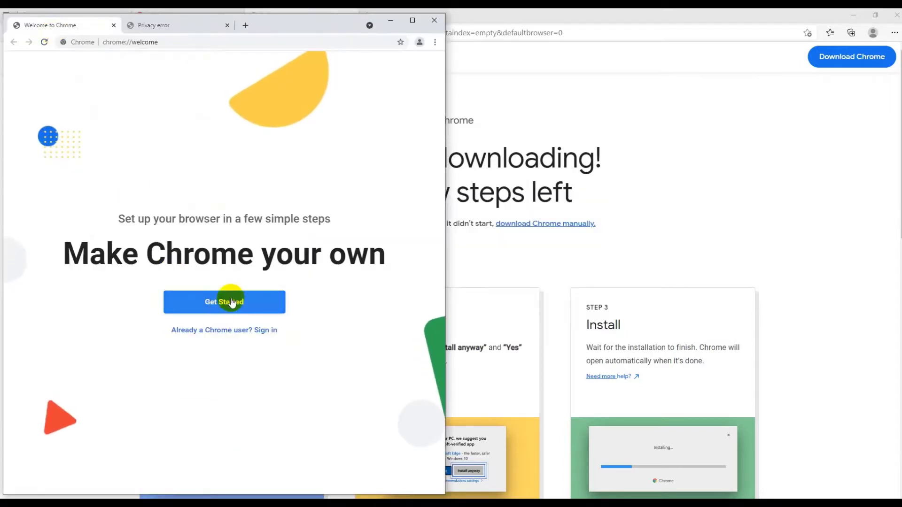
Step: Go through Chrome's welcome setup with the default background, skipping the default-browser prompt
{"action": "left_click", "coordinate": [228, 306]}
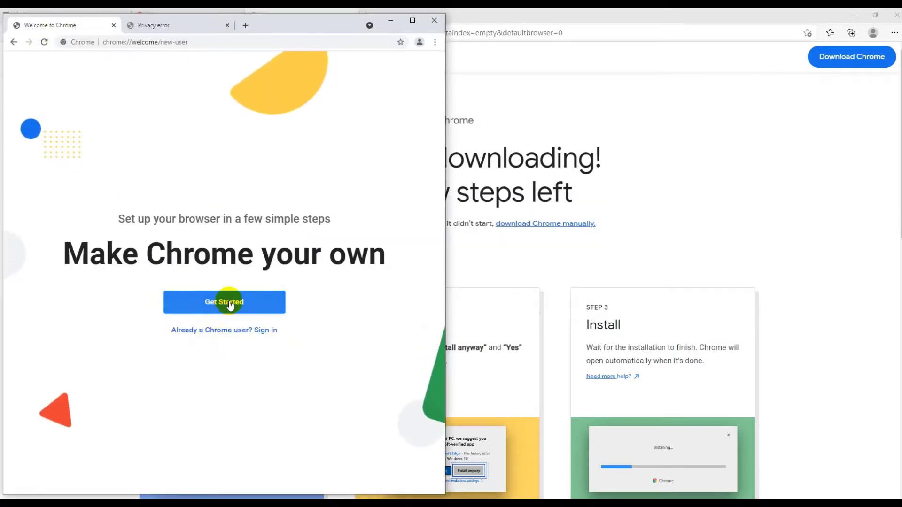
{"action": "left_click", "coordinate": [410, 21]}
{"action": "left_click", "coordinate": [579, 388]}
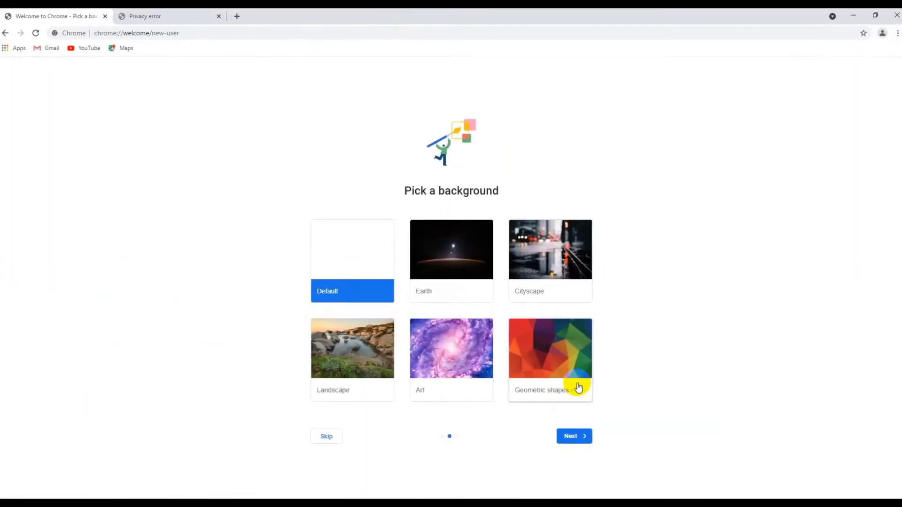
{"action": "left_click", "coordinate": [570, 435]}
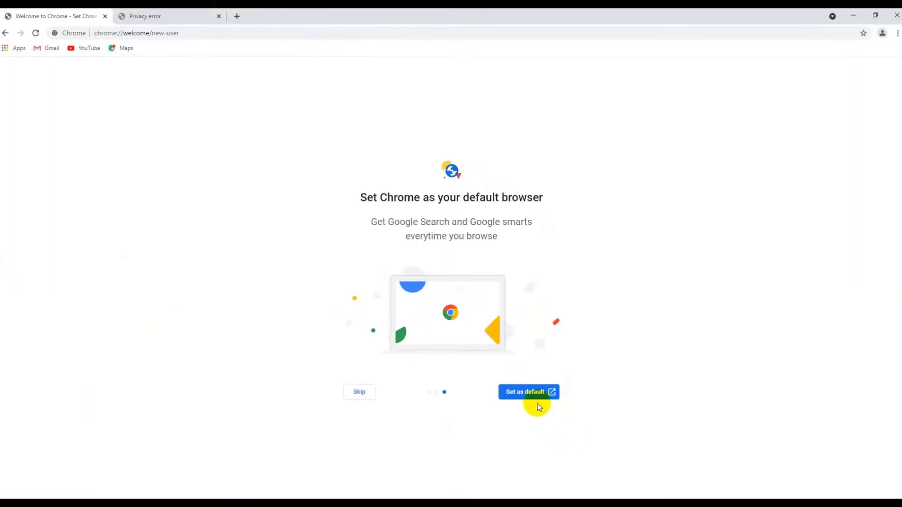
{"action": "left_click", "coordinate": [360, 392]}
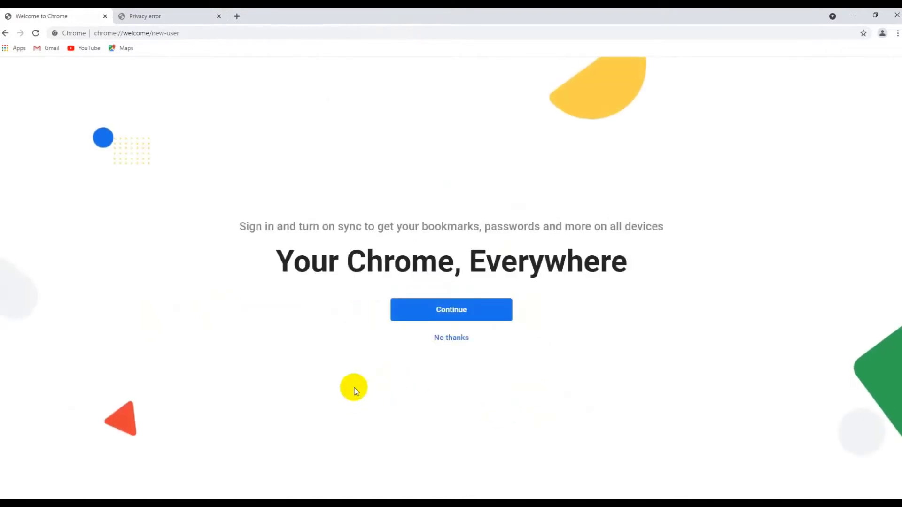
Step: Sign in with the Google account's e-mail and password and turn on sync
{"action": "left_click", "coordinate": [454, 312]}
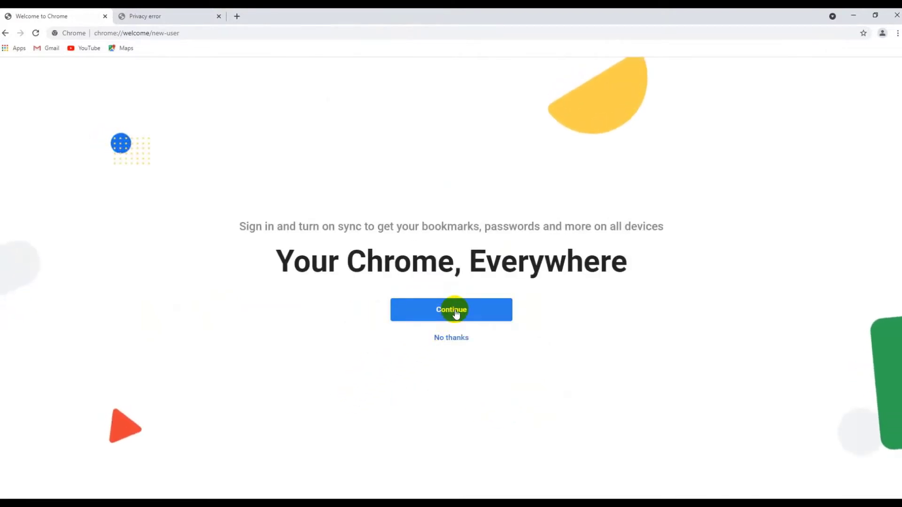
{"action": "left_click", "coordinate": [458, 312]}
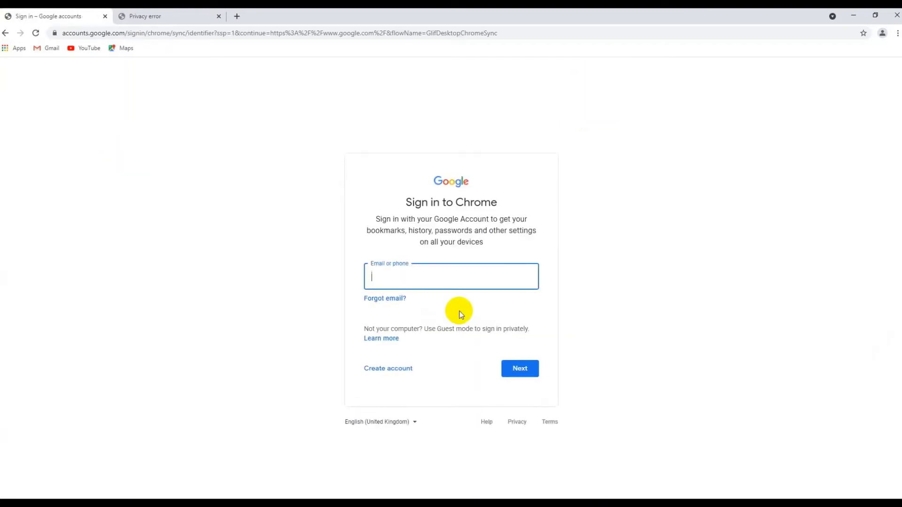
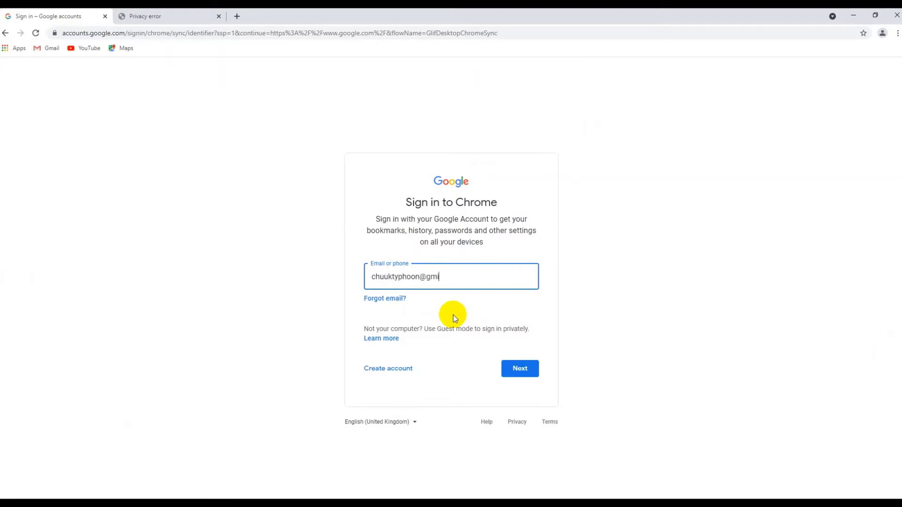
{"action": "left_click", "coordinate": [518, 371]}
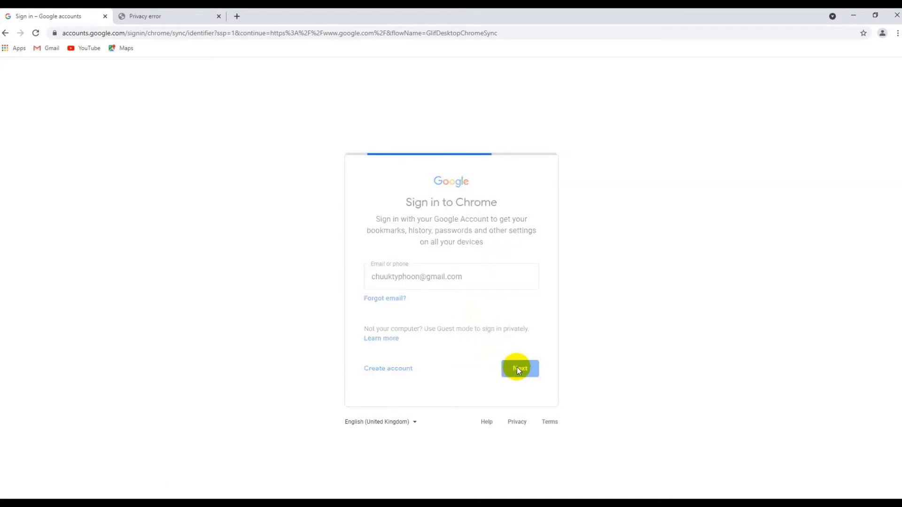
{"action": "type", "text": "••••••••••"}
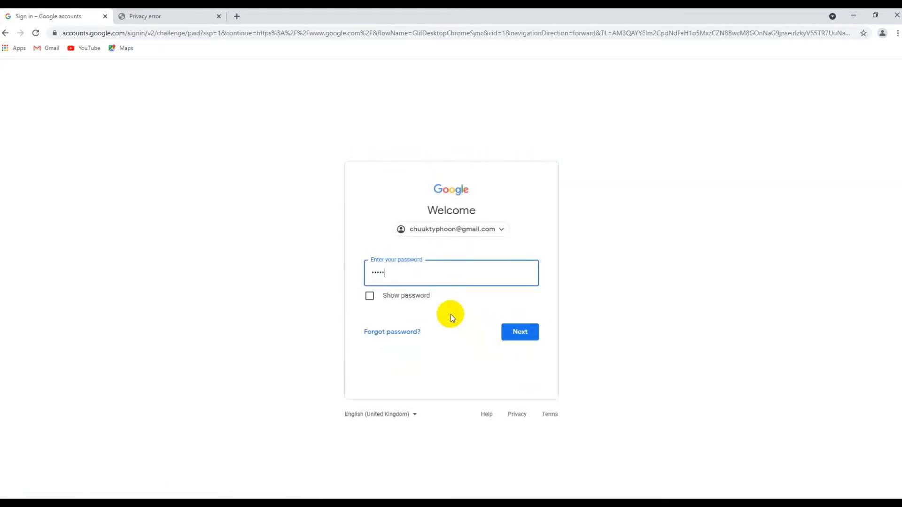
{"action": "left_click", "coordinate": [512, 334]}
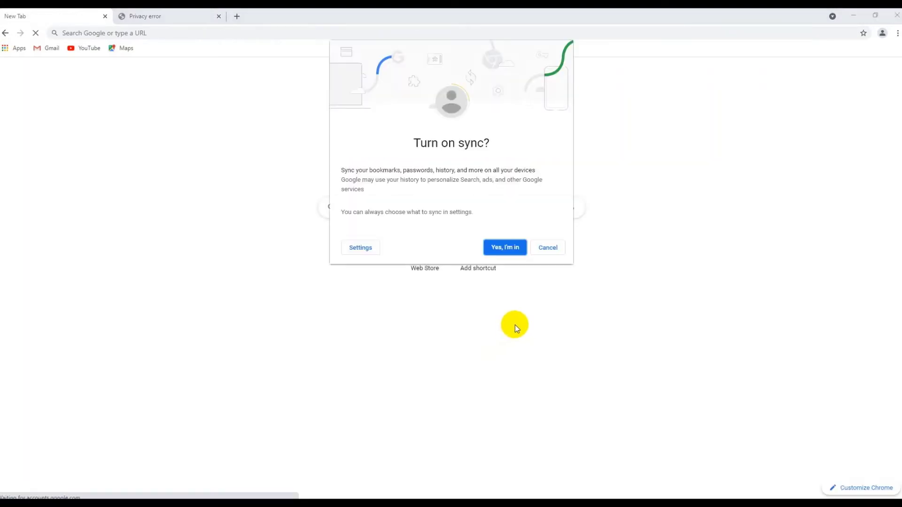
{"action": "left_click", "coordinate": [505, 247]}
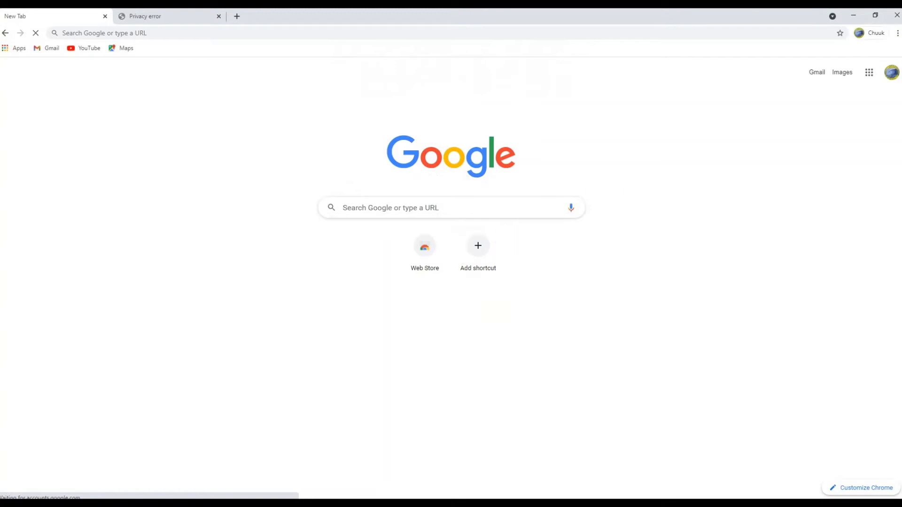
Step: Search Google for 'chrome store' and open the Chrome Web Store extensions page
{"action": "left_click", "coordinate": [434, 208]}
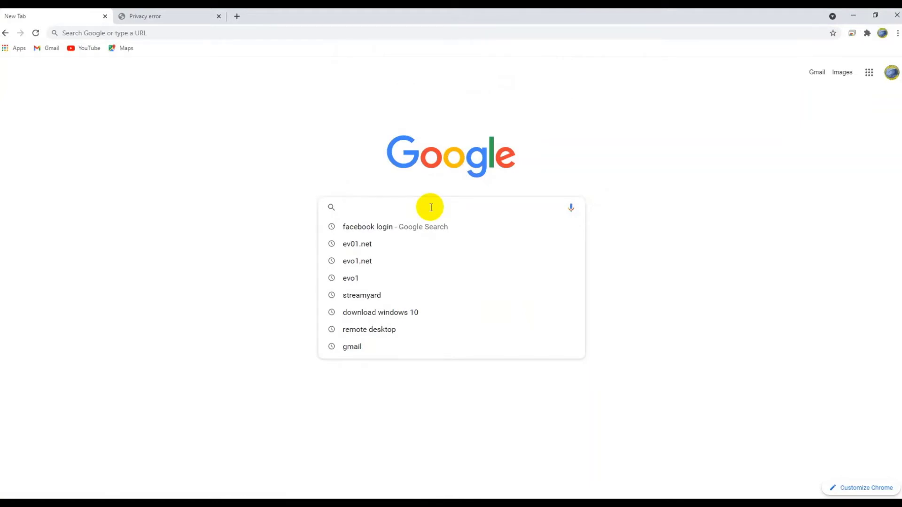
{"action": "type", "text": "c"}
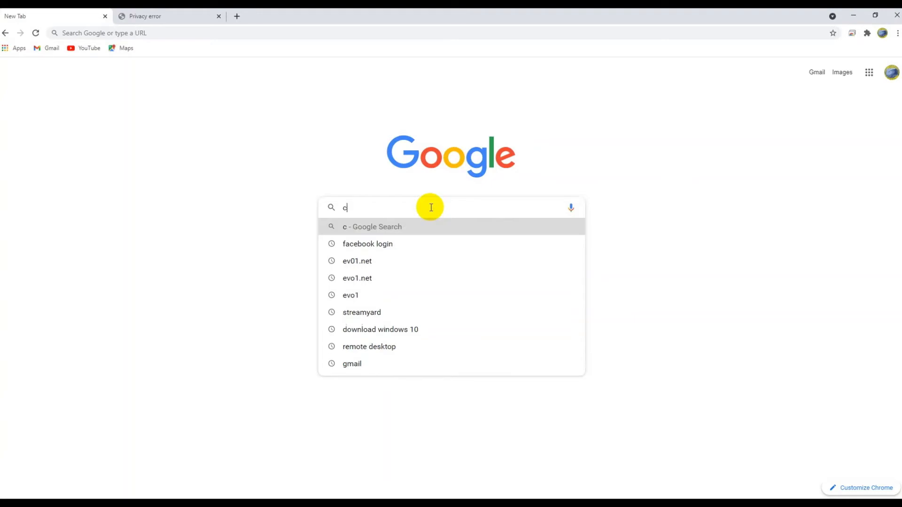
{"action": "type", "text": "hrome"}
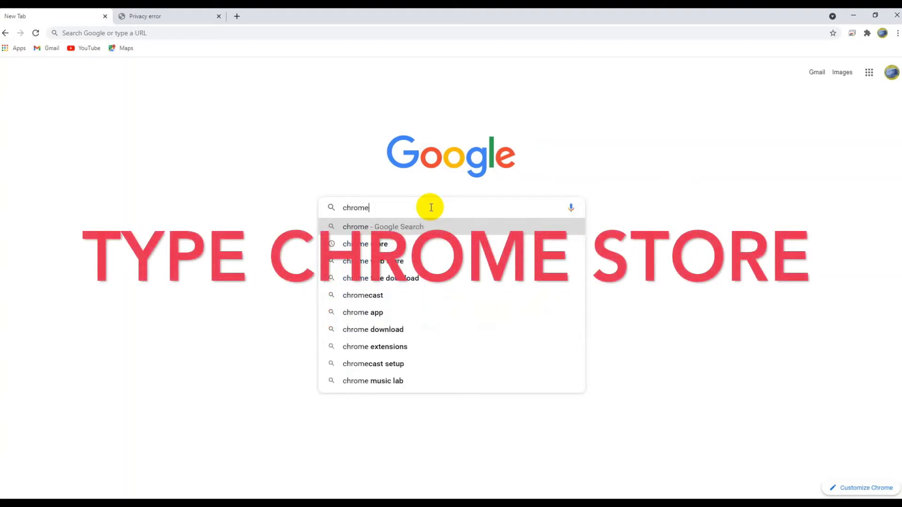
{"action": "left_click", "coordinate": [369, 244]}
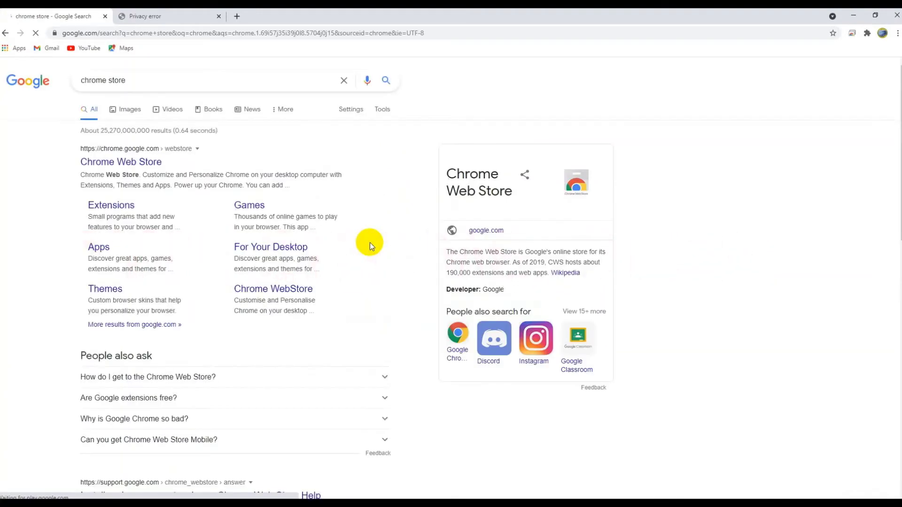
{"action": "left_click", "coordinate": [144, 162]}
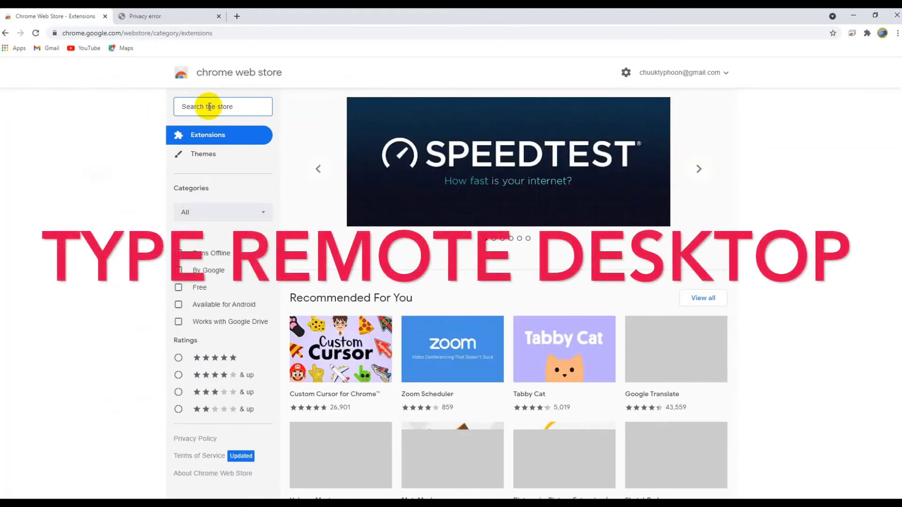
Step: Search the store for 'remote desktop', open the Chrome Remote Desktop listing, and close the Privacy error tab
{"action": "type", "text": "remote"}
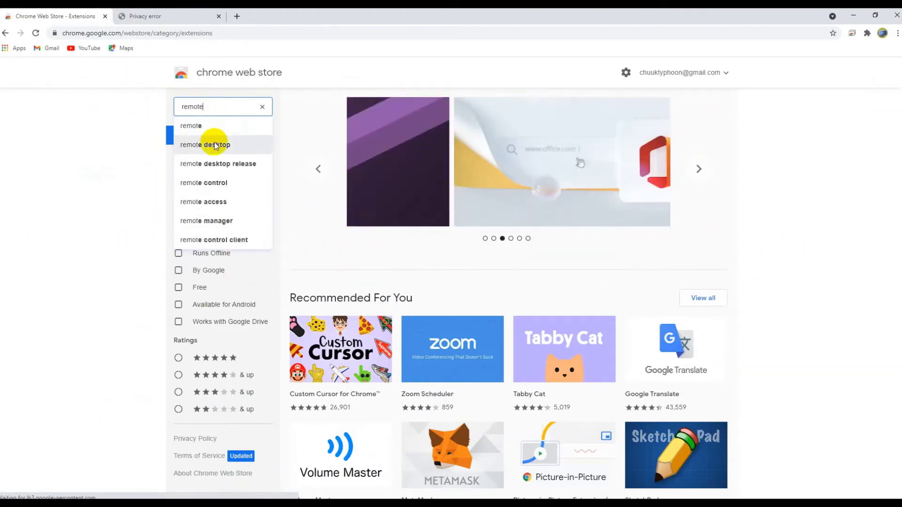
{"action": "left_click", "coordinate": [211, 144]}
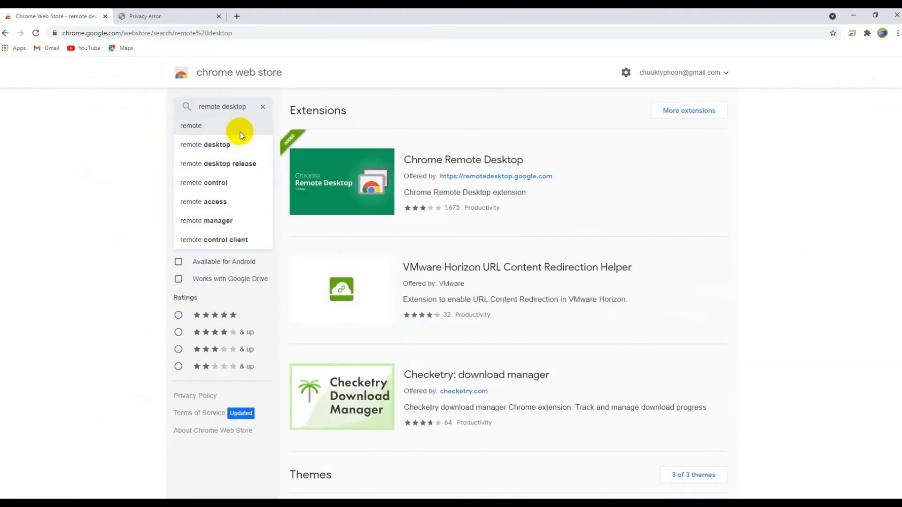
{"action": "left_click", "coordinate": [394, 178]}
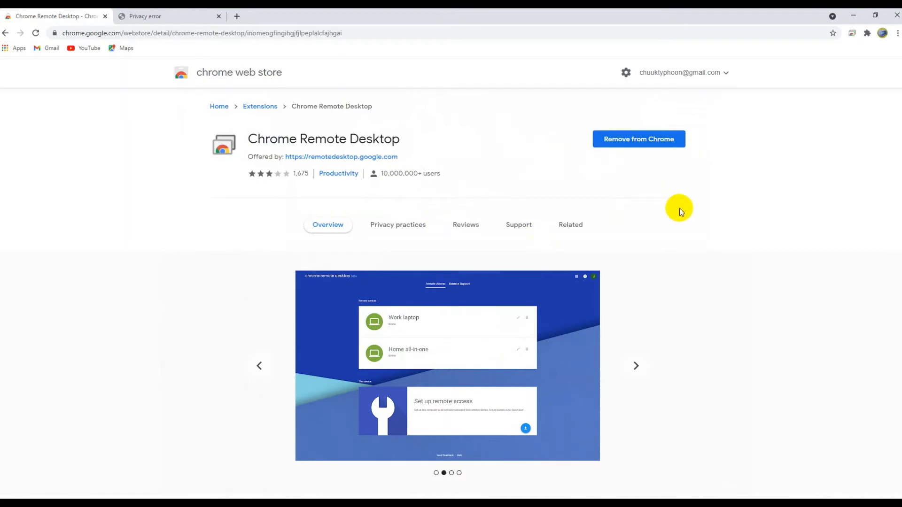
{"action": "scroll", "coordinate": [665, 221], "scroll_direction": "down", "scroll_amount": 4}
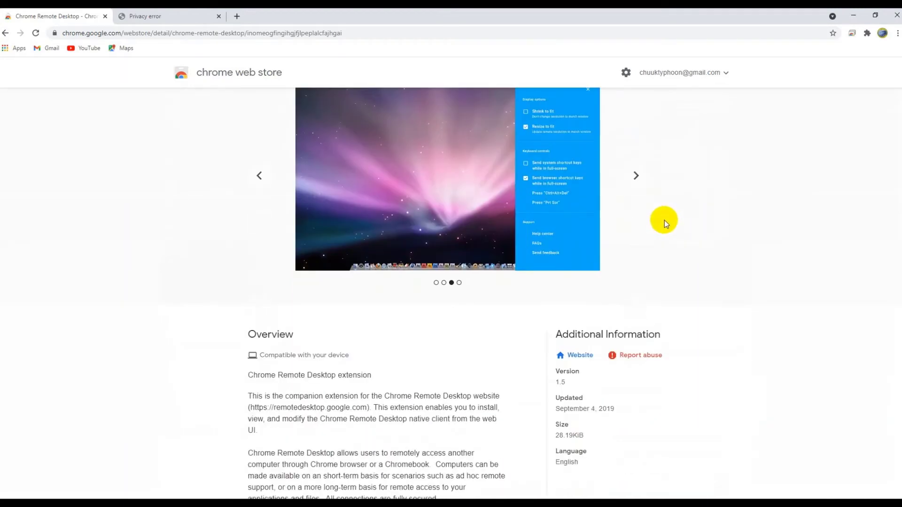
{"action": "scroll", "coordinate": [664, 220], "scroll_direction": "down", "scroll_amount": 8}
{"action": "scroll", "coordinate": [665, 220], "scroll_direction": "up", "scroll_amount": 11}
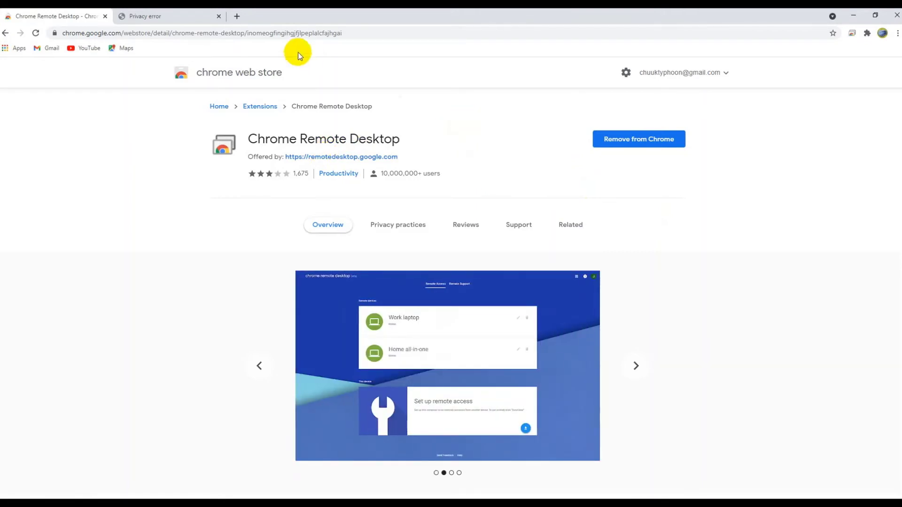
{"action": "left_click", "coordinate": [218, 17]}
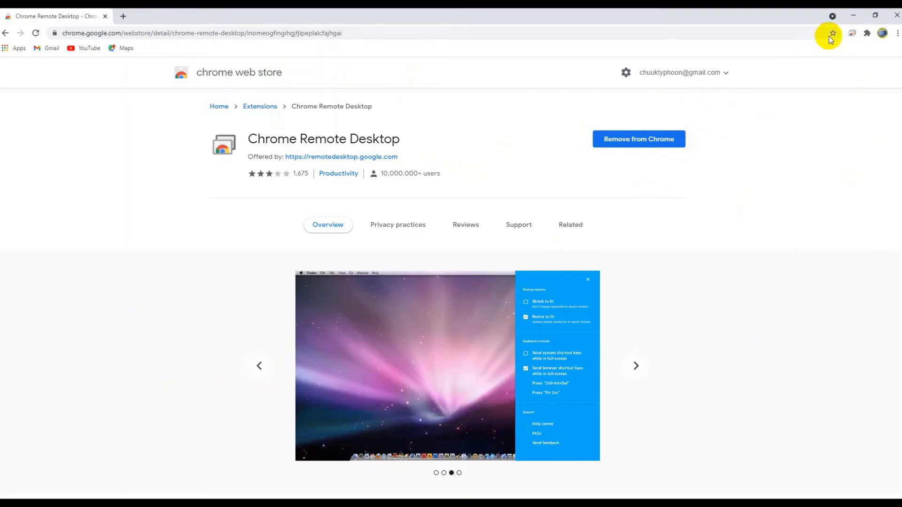
Step: Launch Chrome Remote Desktop from its extension icon and move from Remote Access to the Remote Support section
{"action": "left_click", "coordinate": [852, 34]}
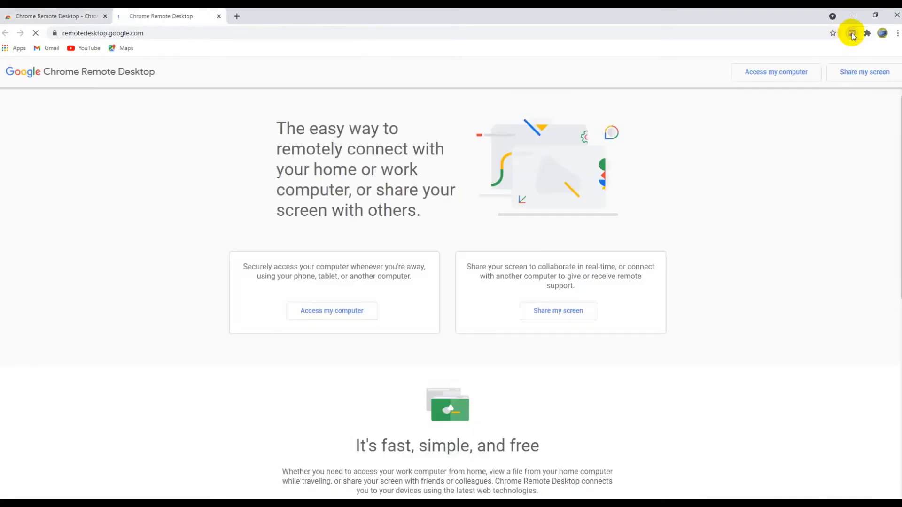
{"action": "scroll", "coordinate": [467, 333], "scroll_direction": "down", "scroll_amount": 3}
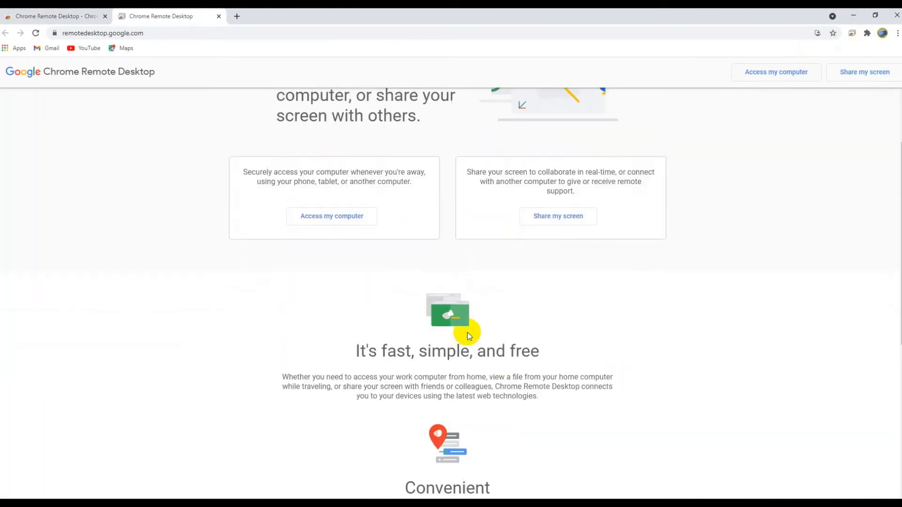
{"action": "scroll", "coordinate": [467, 333], "scroll_direction": "down", "scroll_amount": 3}
{"action": "scroll", "coordinate": [467, 333], "scroll_direction": "up", "scroll_amount": 6}
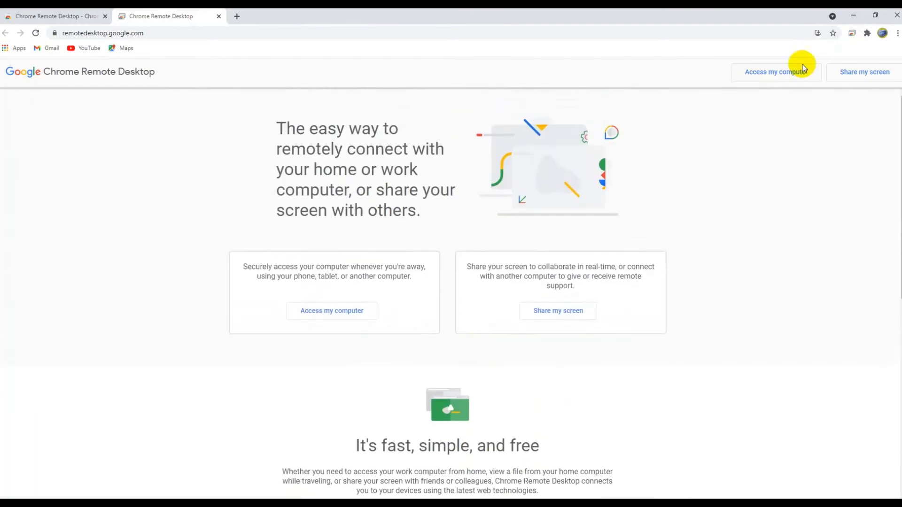
{"action": "left_click", "coordinate": [346, 310]}
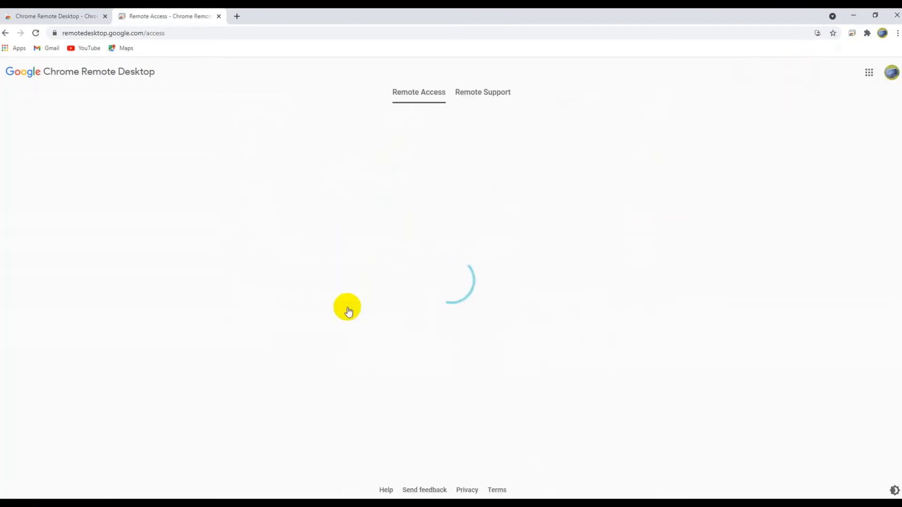
{"action": "left_click", "coordinate": [420, 94]}
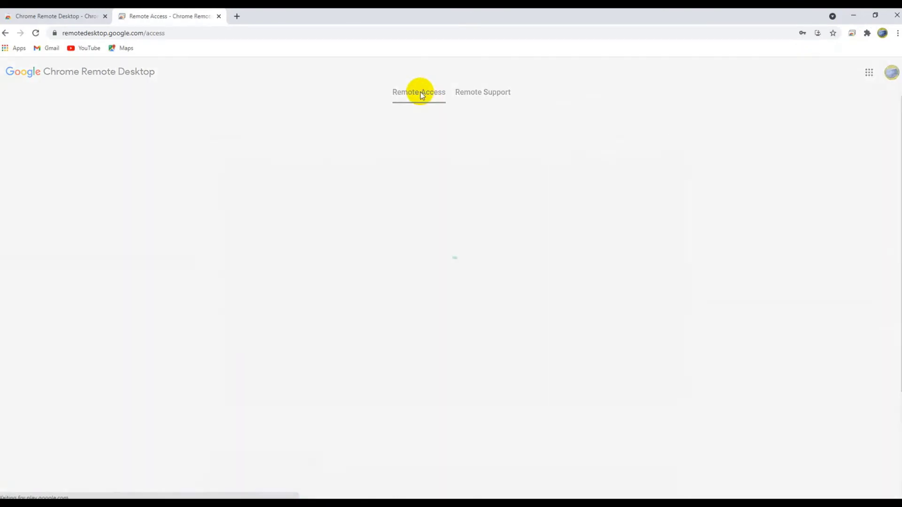
{"action": "scroll", "coordinate": [464, 298], "scroll_direction": "down", "scroll_amount": 3}
{"action": "scroll", "coordinate": [463, 298], "scroll_direction": "up", "scroll_amount": 3}
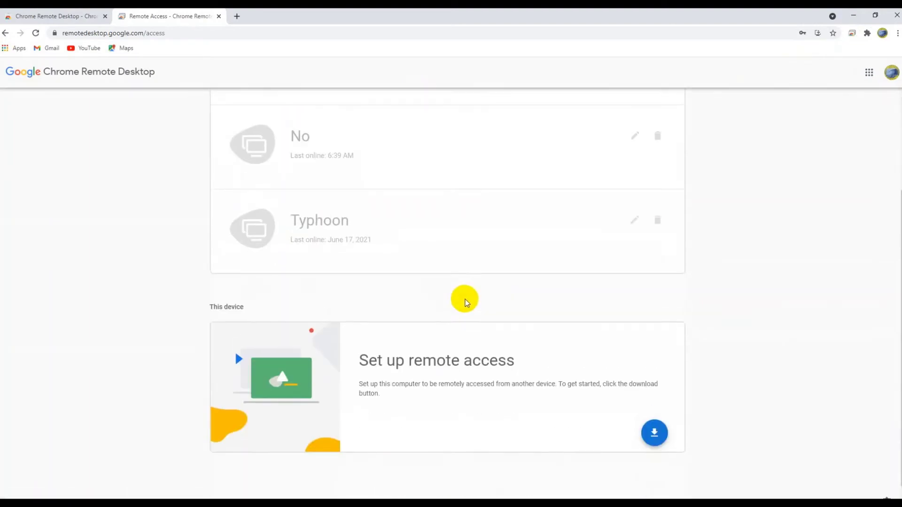
{"action": "left_click", "coordinate": [481, 93]}
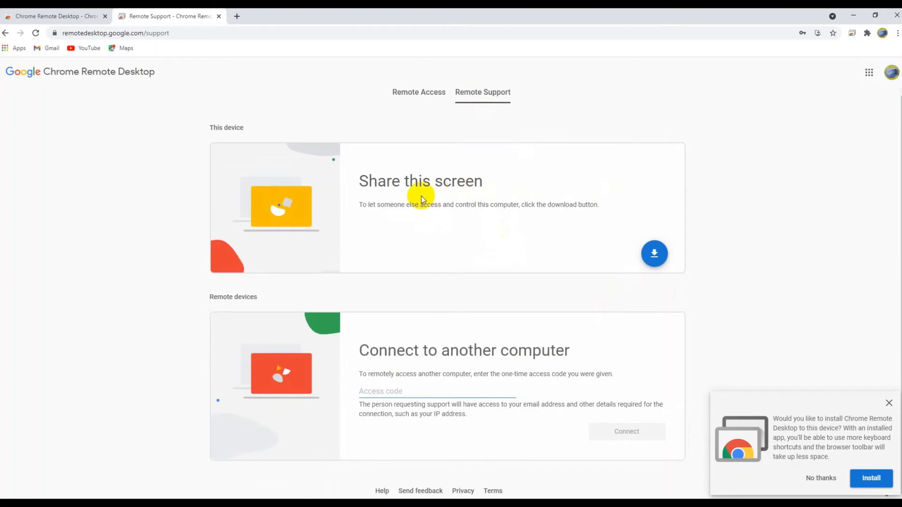
Step: Download the Chrome Remote Desktop Host, accept the terms, install it, and dismiss the antivirus notice
{"action": "left_click", "coordinate": [655, 256]}
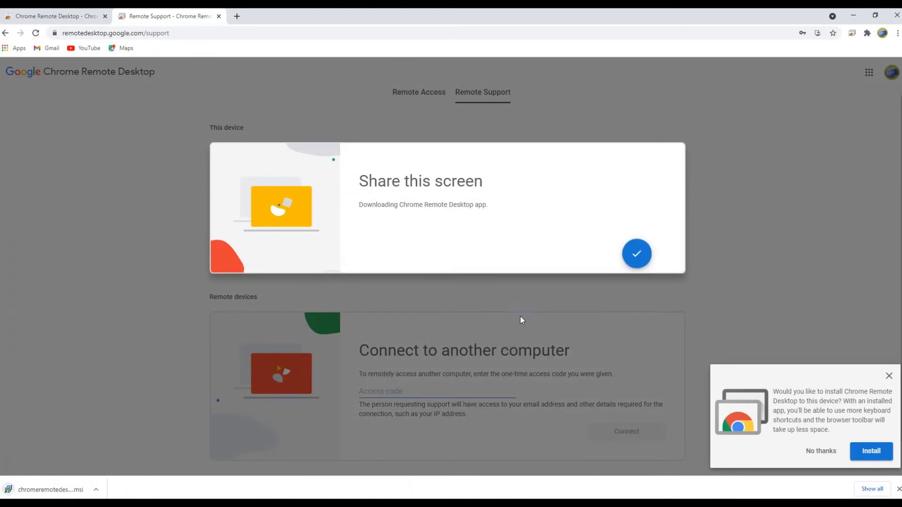
{"action": "left_click", "coordinate": [630, 252]}
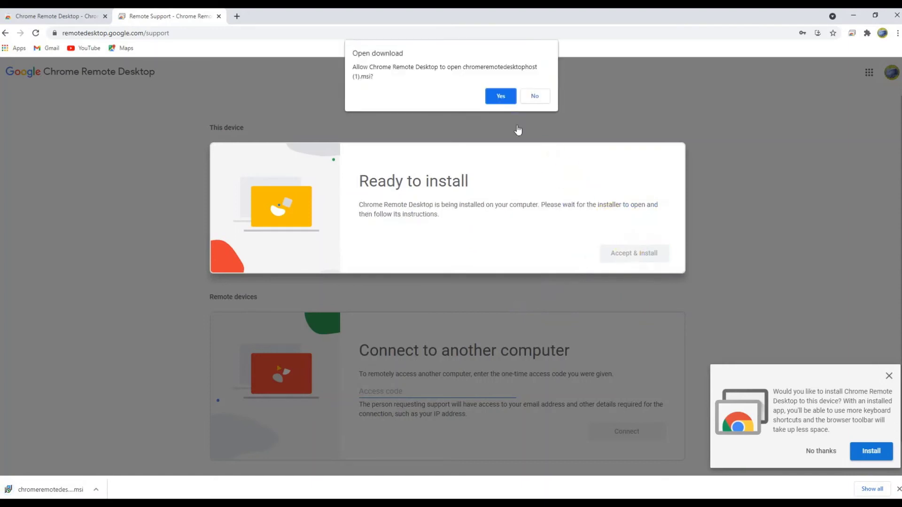
{"action": "left_click", "coordinate": [496, 96]}
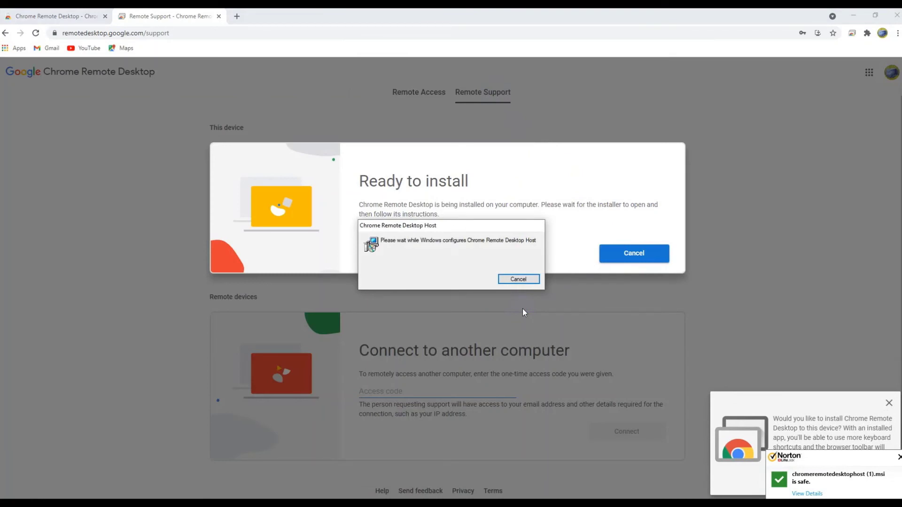
{"action": "left_click", "coordinate": [898, 457]}
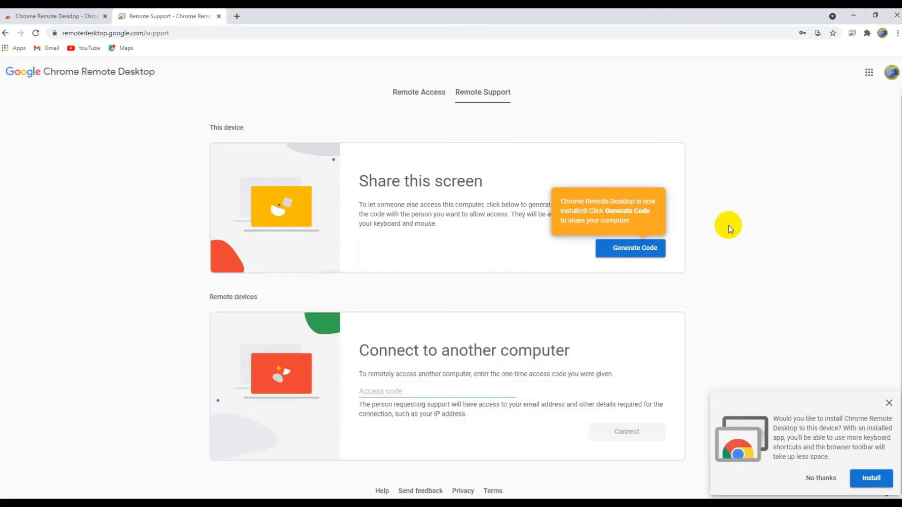
Step: Create a one-time support code with Generate Code under Share this screen, then cancel it
{"action": "left_click", "coordinate": [630, 247]}
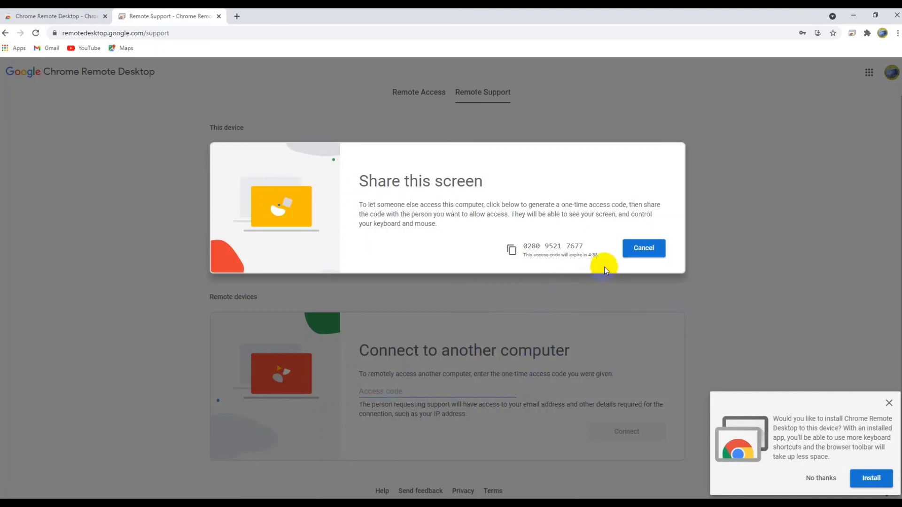
{"action": "left_click", "coordinate": [641, 248]}
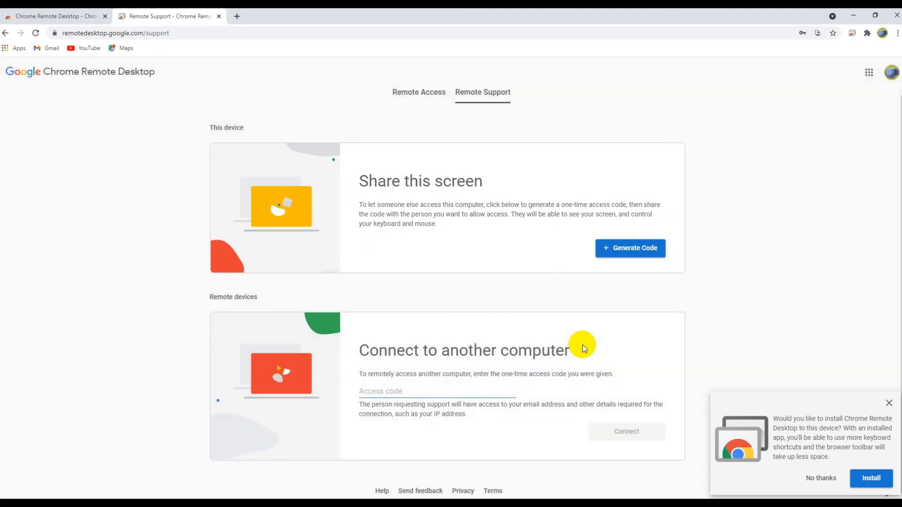